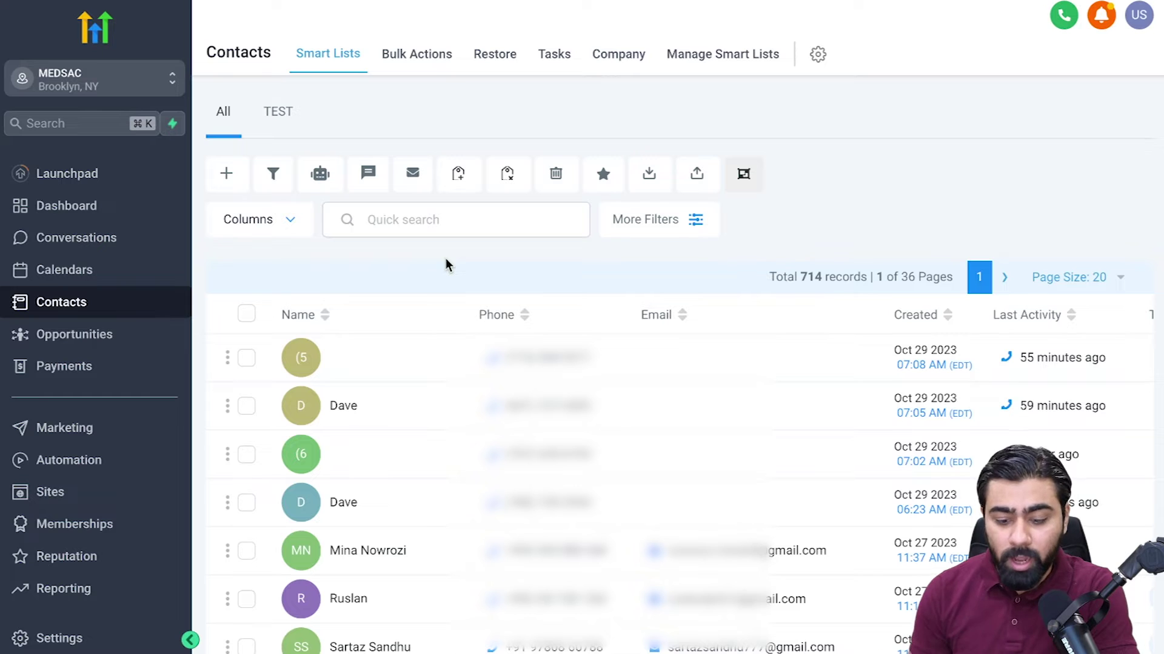
Step: Add a Created 'less than 7 days ago' filter, narrowing contacts to 160
left_click(646, 231)
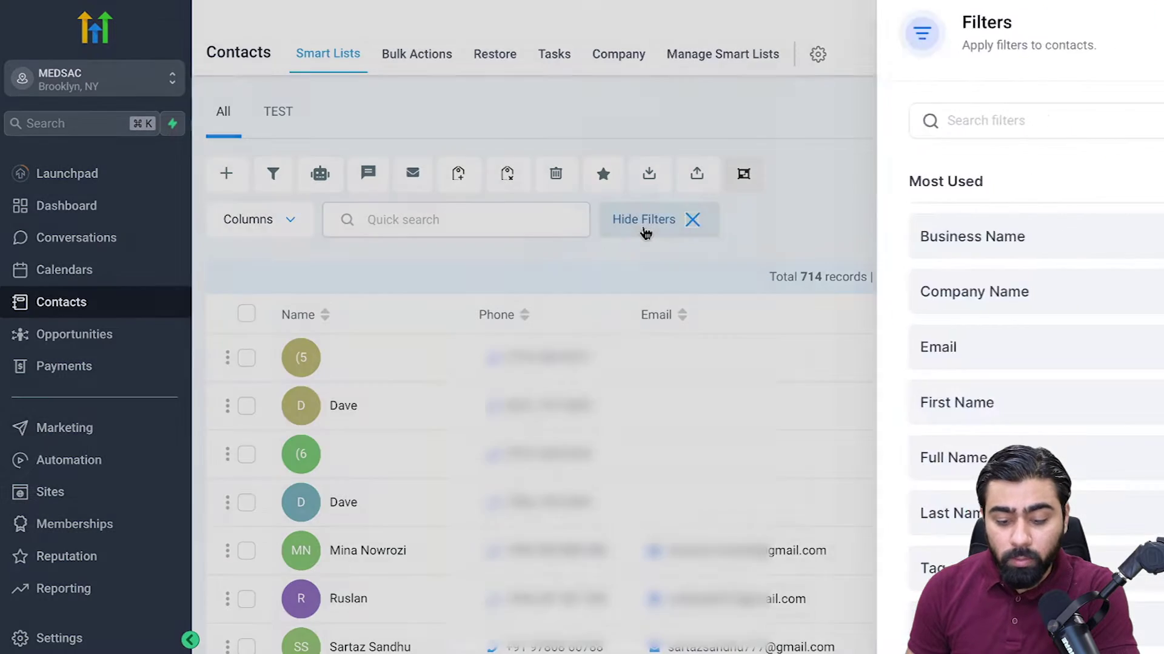
left_click(891, 121)
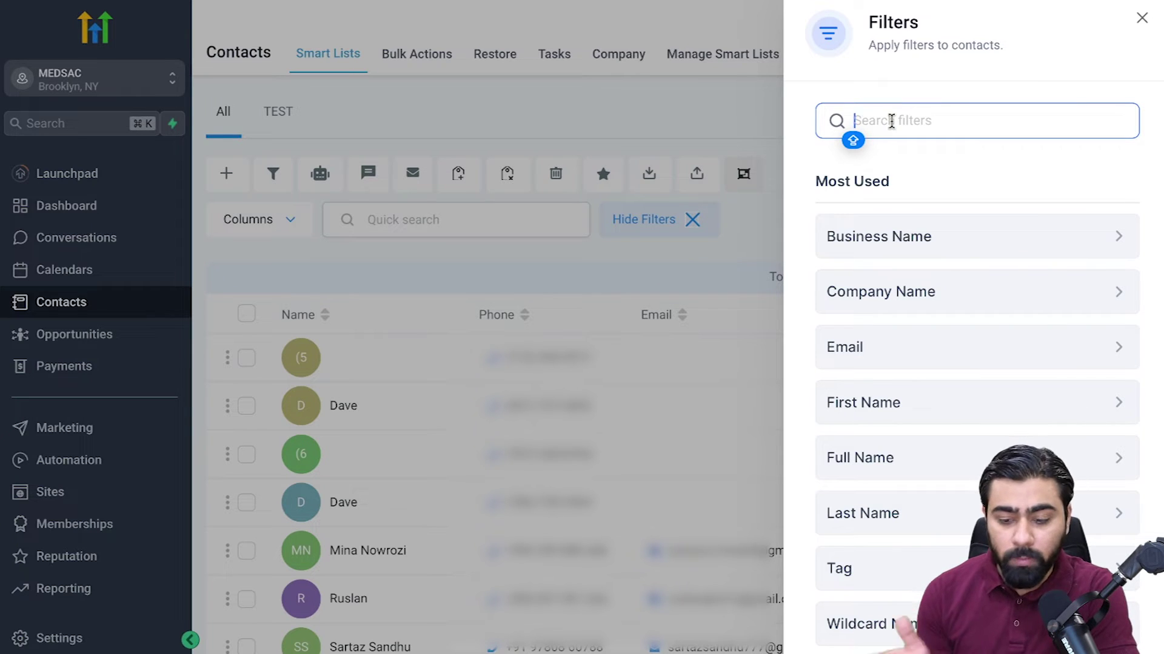
type("C")
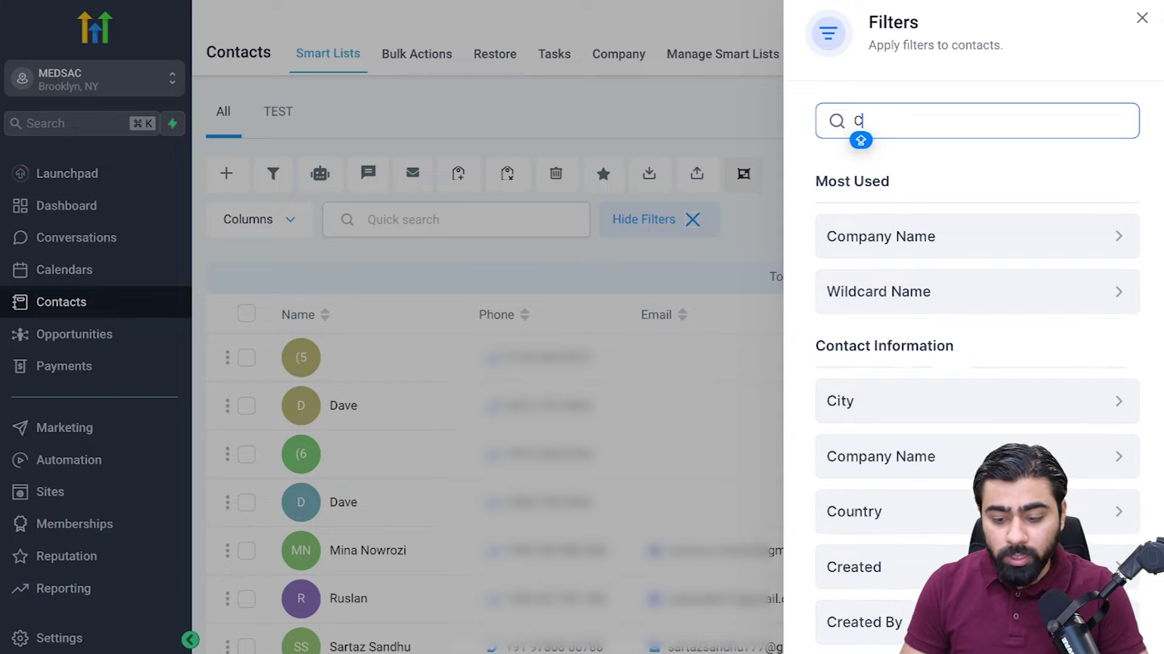
type("REATED")
left_click(858, 233)
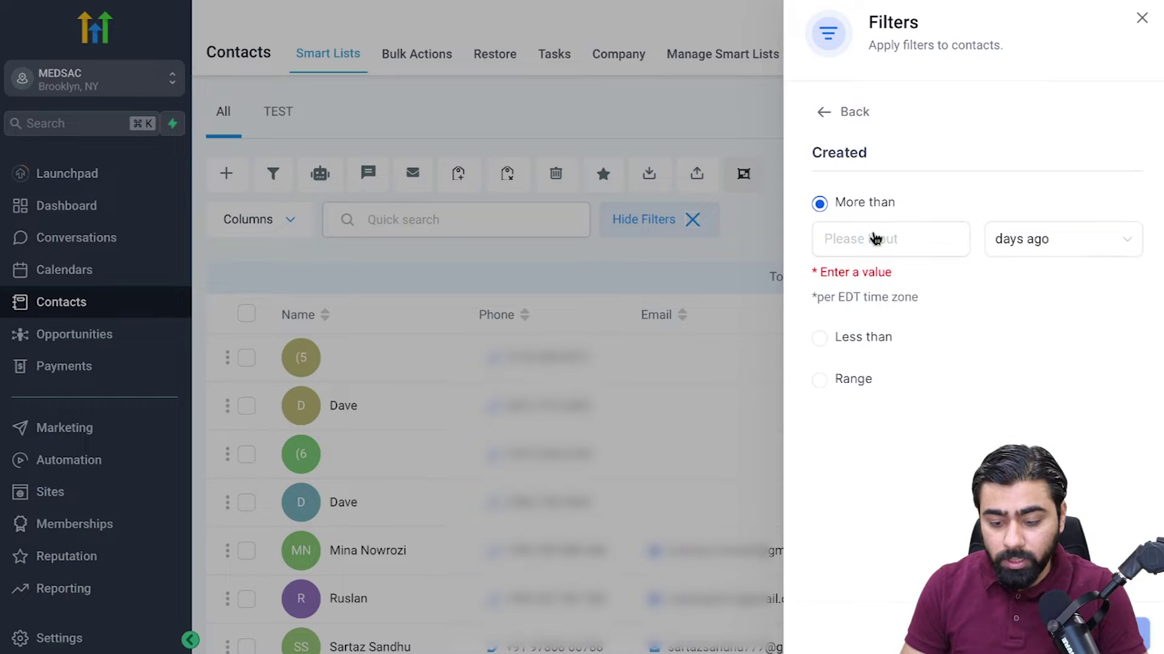
left_click(827, 345)
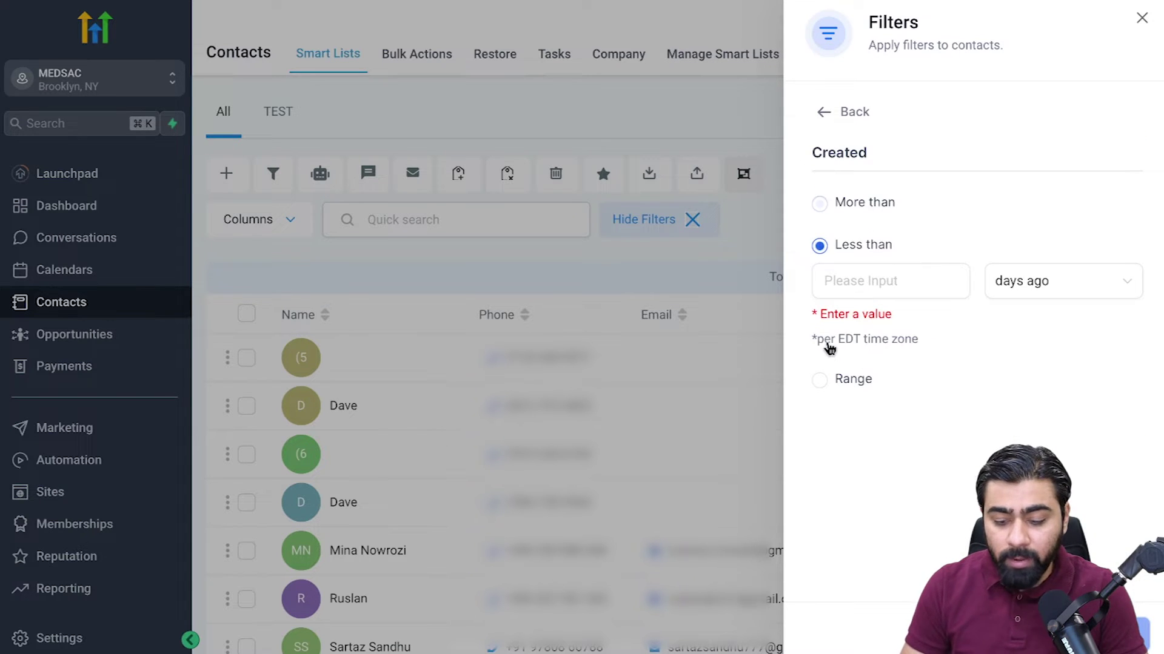
left_click(854, 292)
type("7")
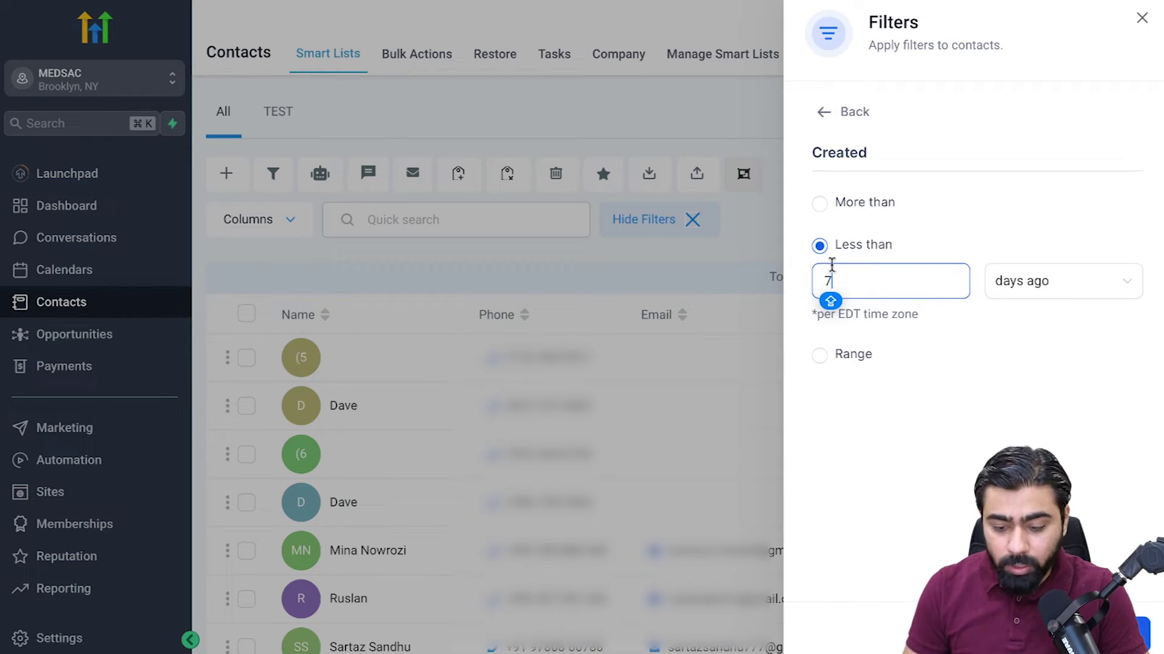
key("Return")
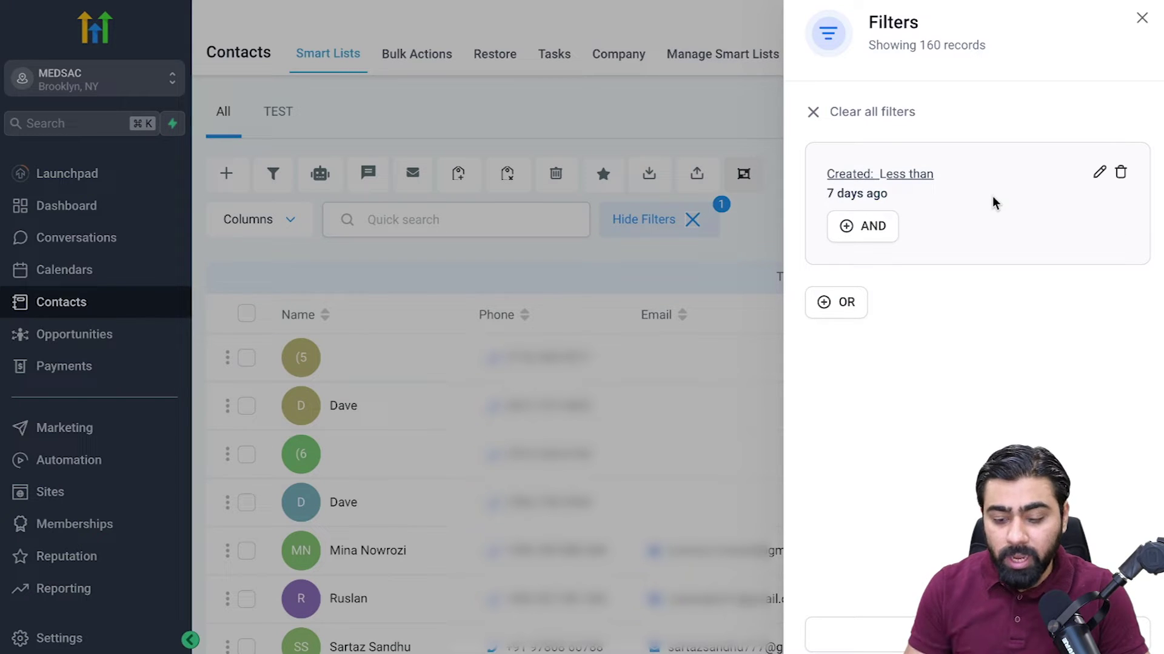
left_click(870, 228)
Step: AND a Tag is 'hot-lead' condition onto the Created filter, leaving 6 records
left_click(885, 158)
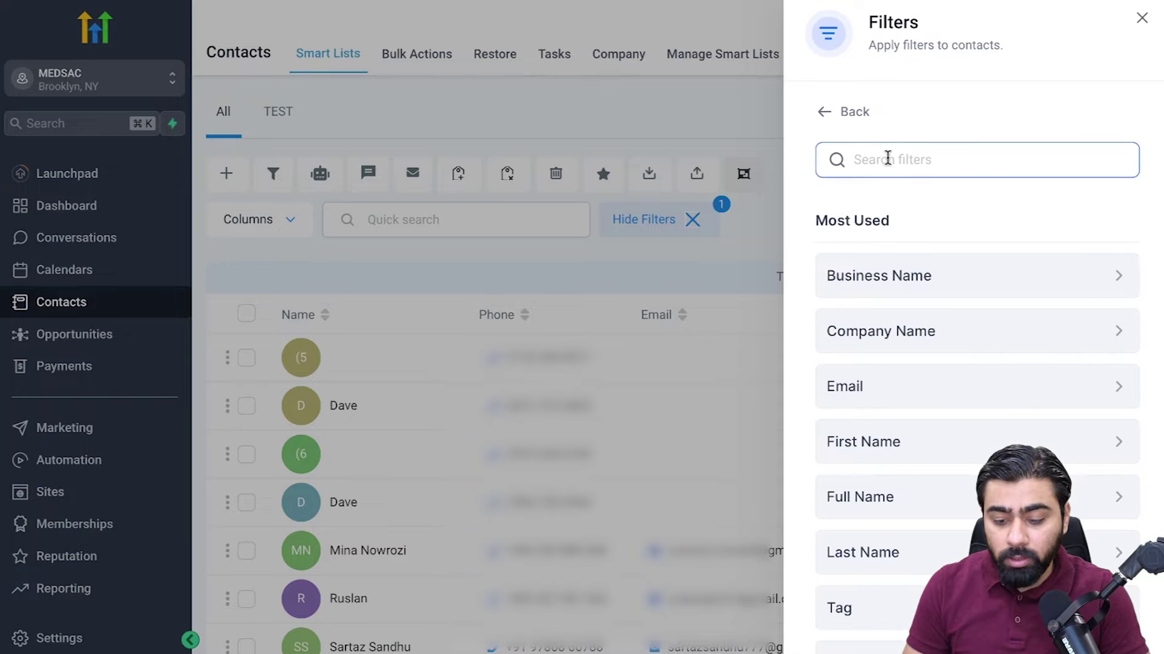
type("TAG")
left_click(875, 270)
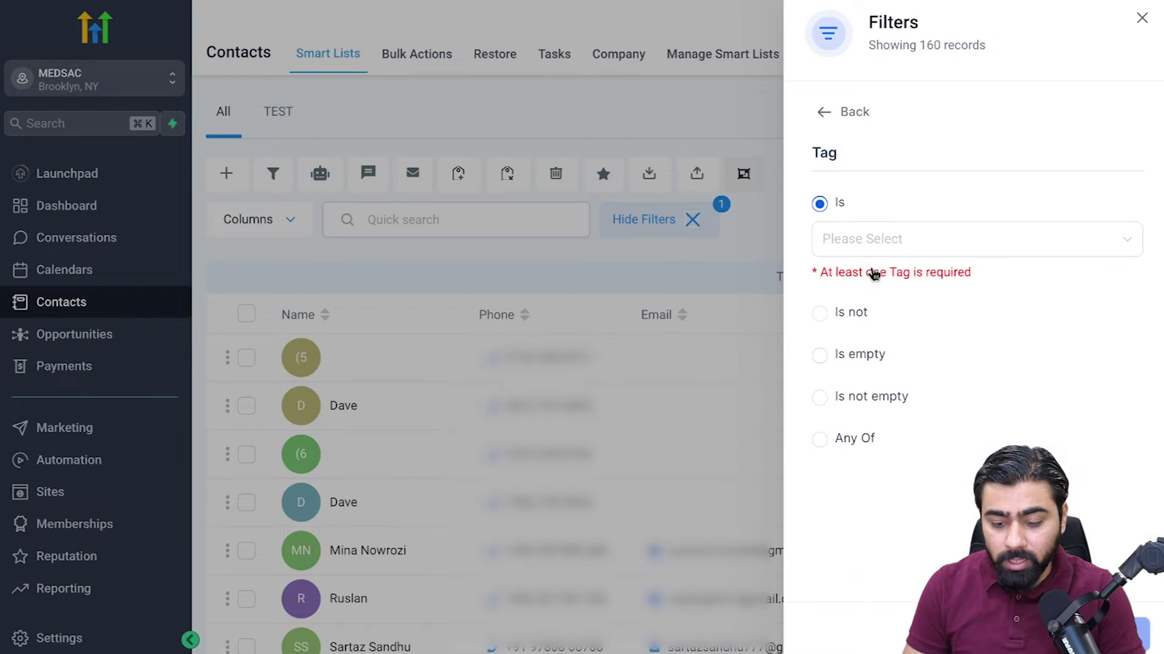
left_click(885, 242)
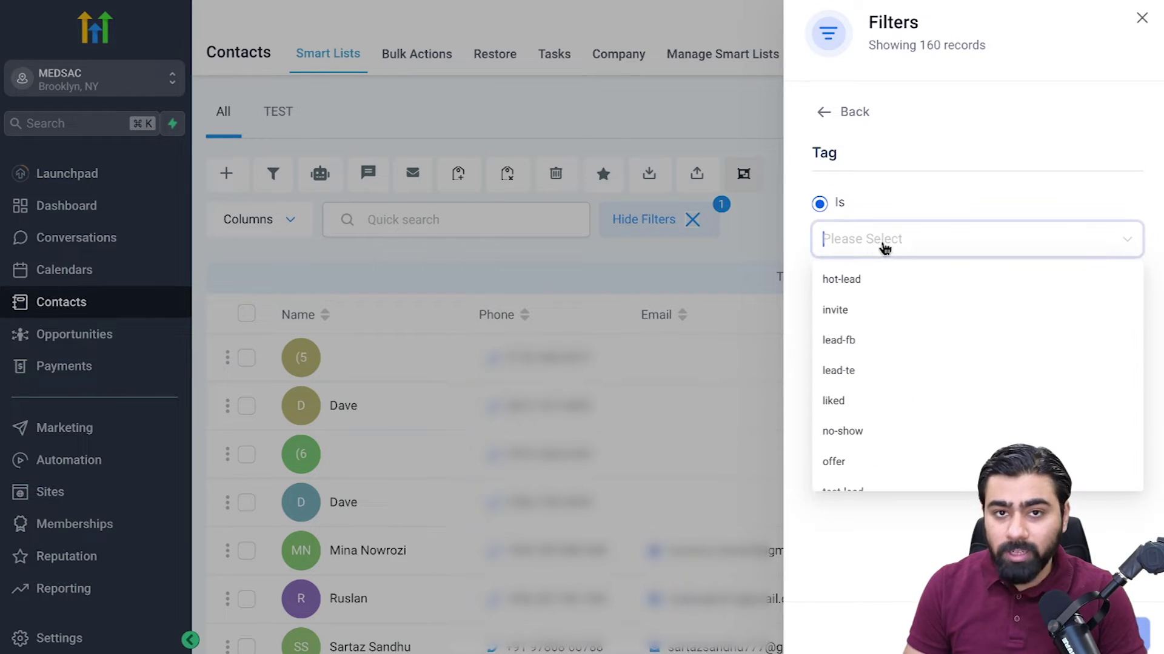
left_click(862, 280)
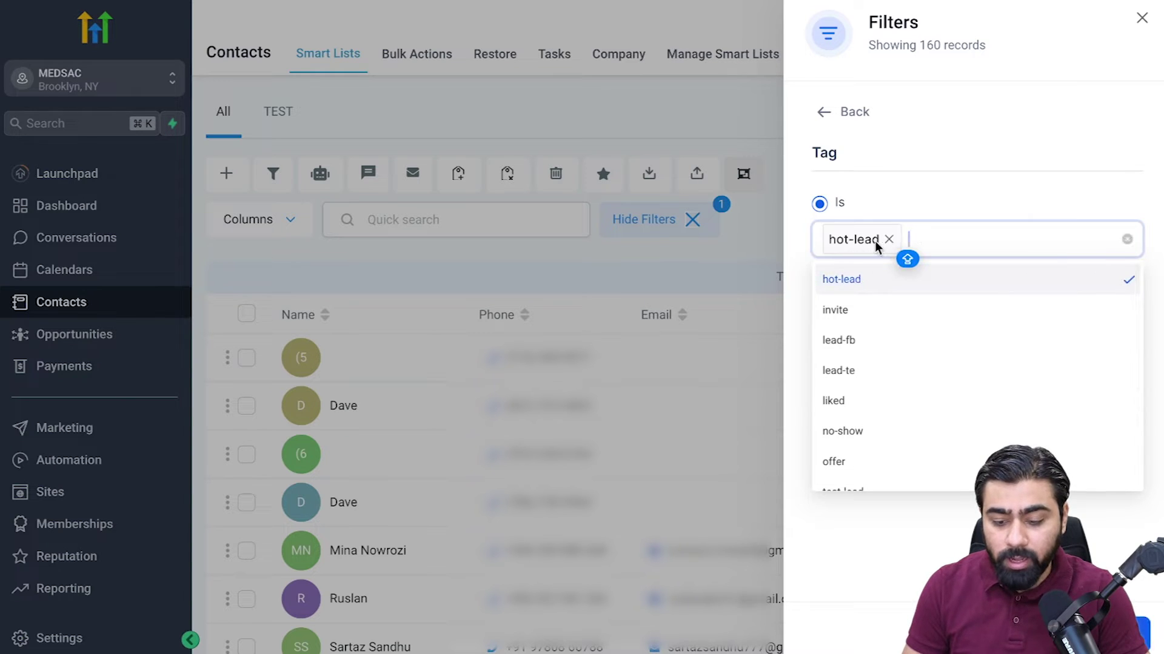
left_click(1127, 633)
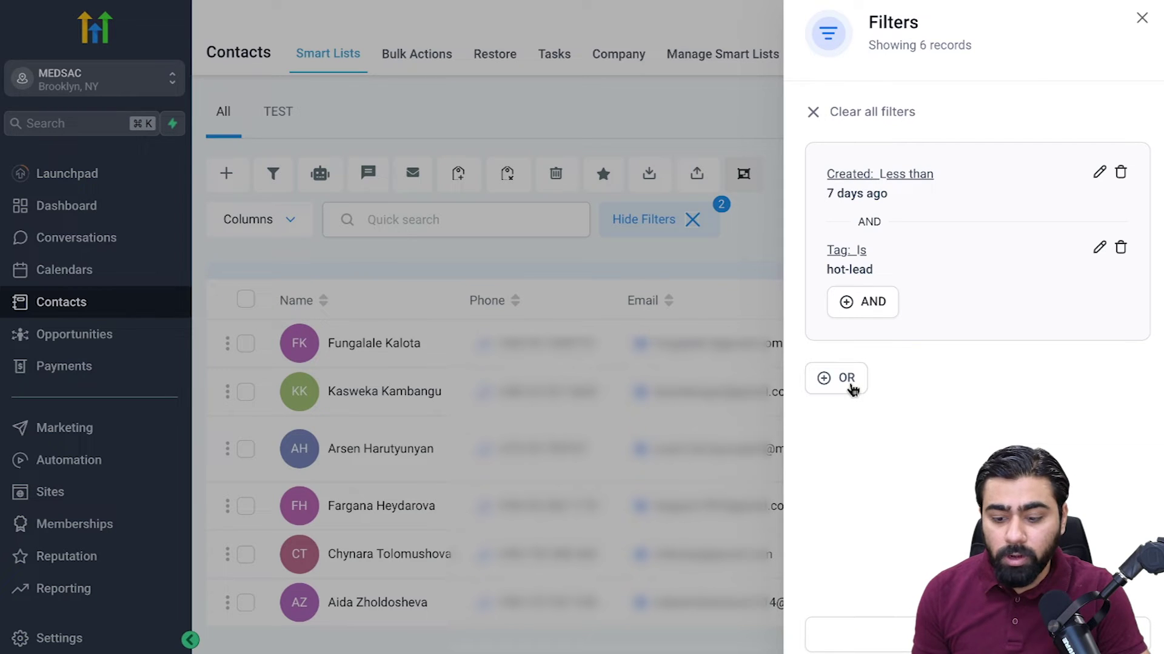
Step: Start an OR group with a Created 'less than 7 days ago' filter
left_click(820, 384)
left_click(878, 145)
type("CREATE")
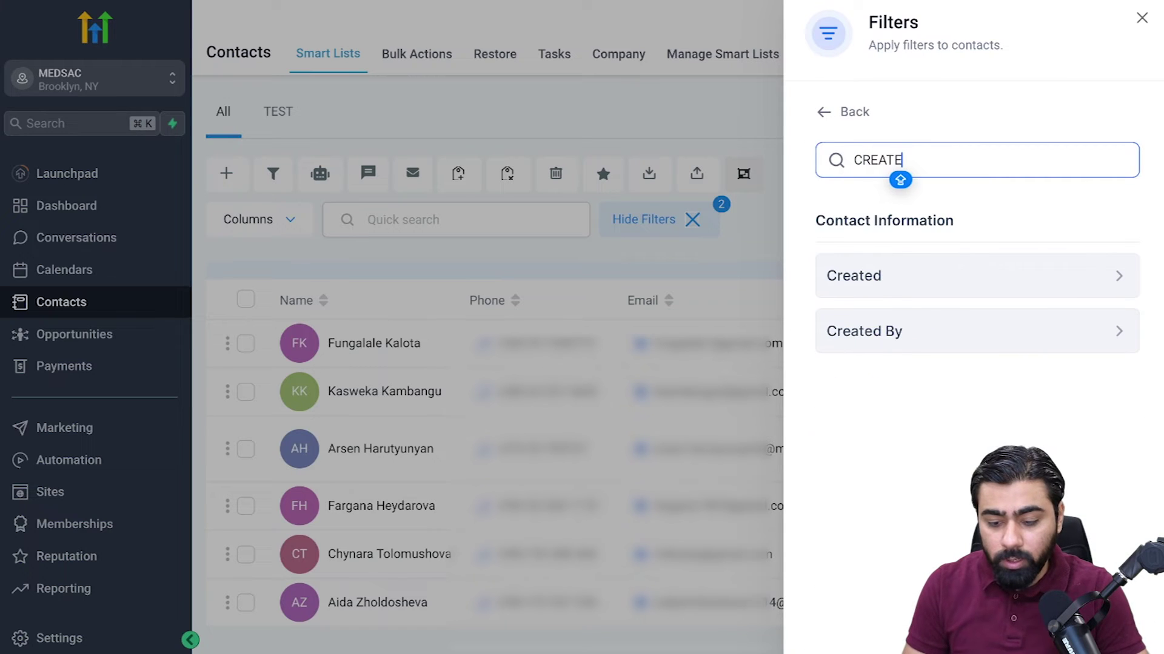
left_click(889, 276)
left_click(839, 337)
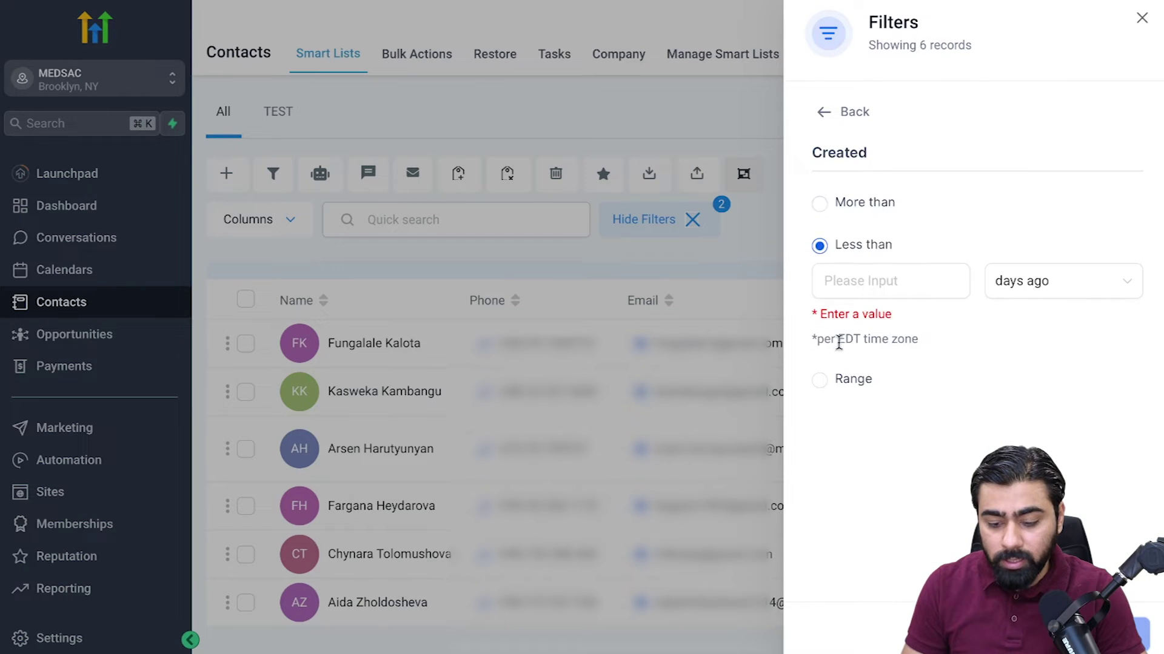
left_click(882, 292)
type("7")
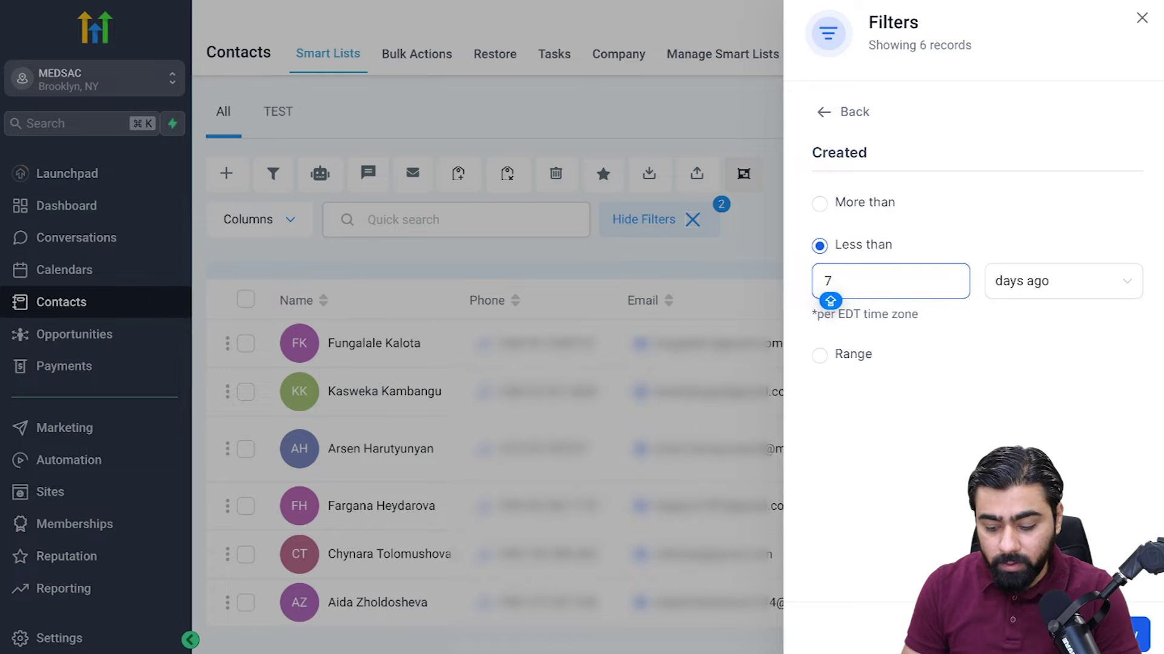
key("Return")
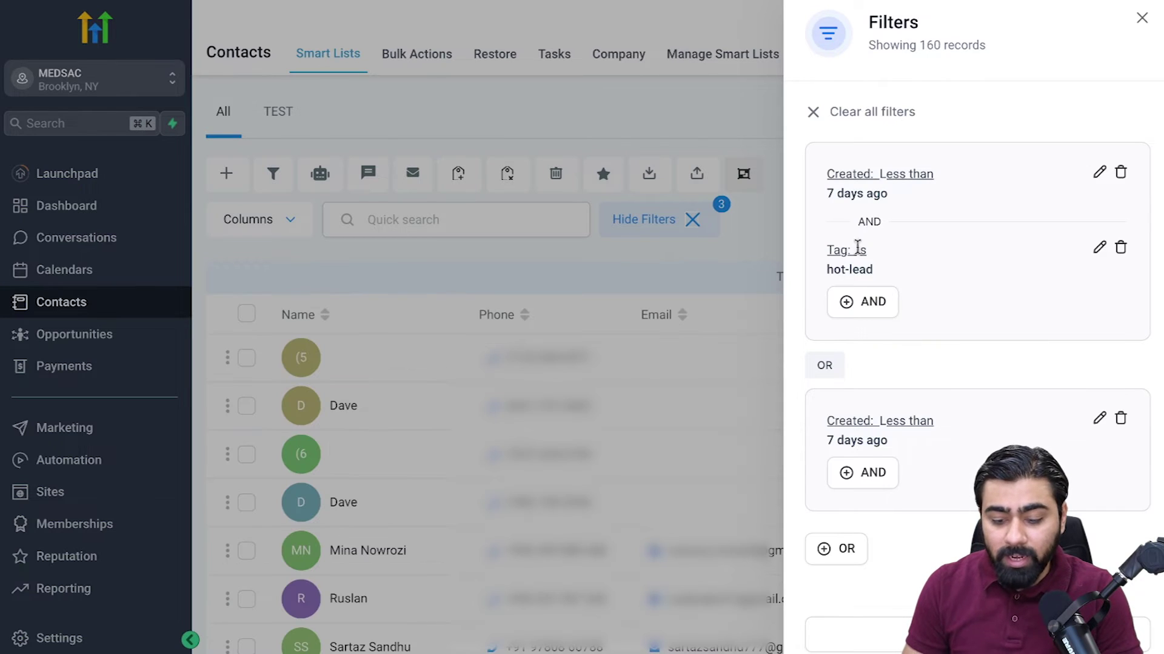
Step: AND a Last Activity 'less than 24 hours ago' condition into the second group
left_click(877, 482)
left_click(889, 155)
type("LAST")
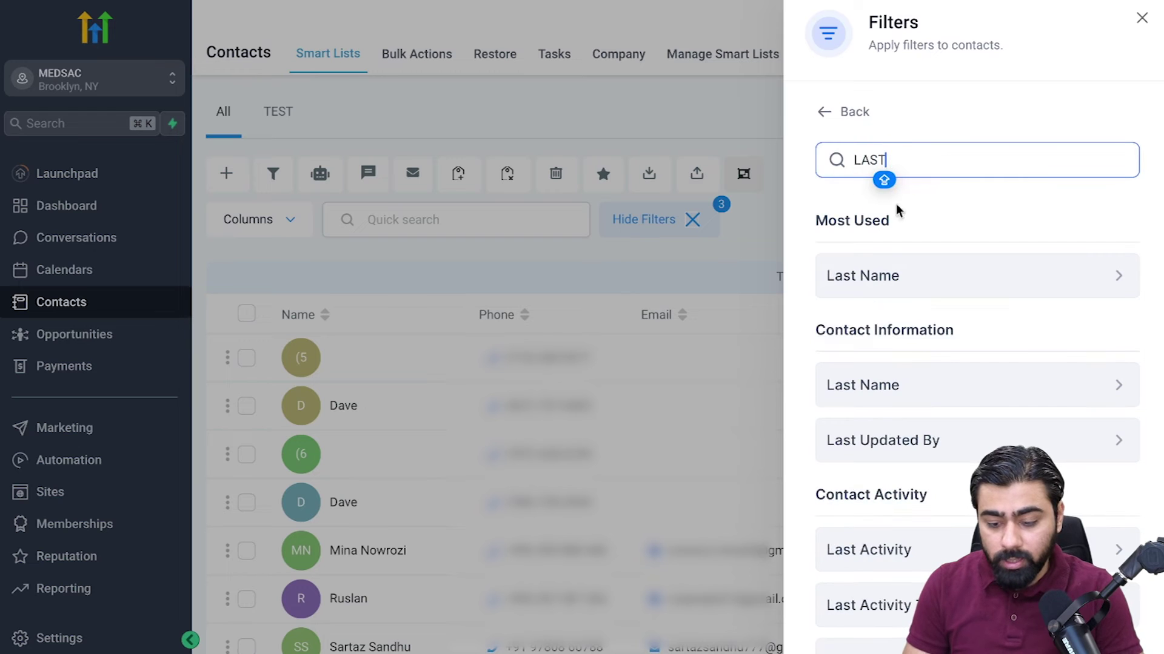
scroll(911, 457, "down", 1)
left_click(906, 506)
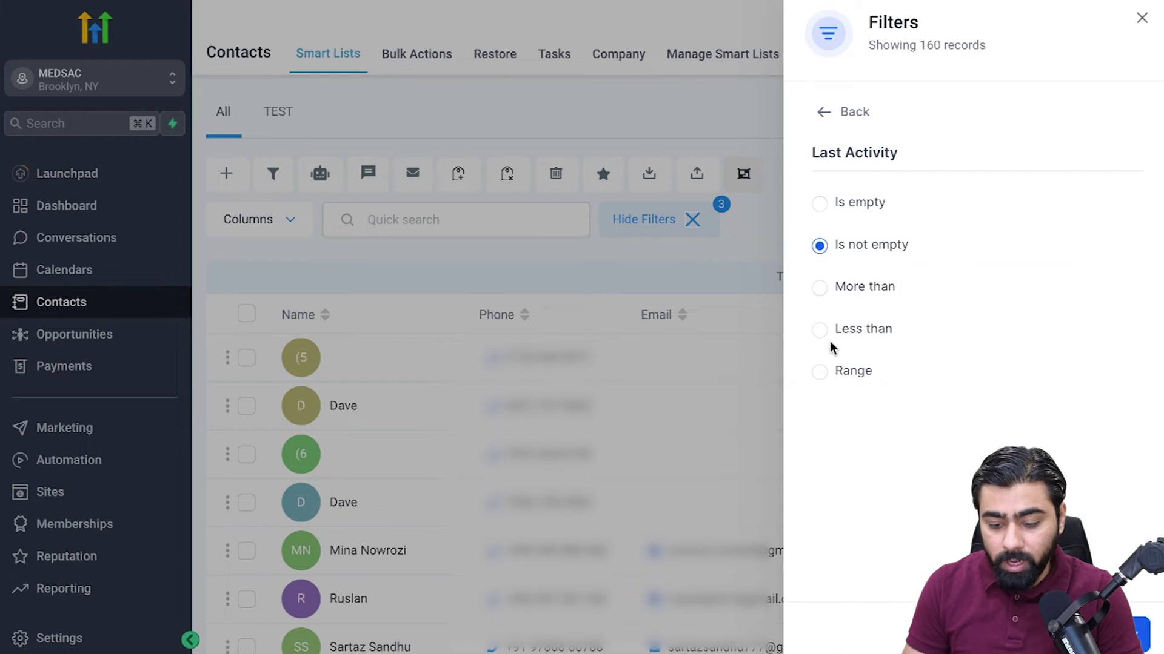
left_click(819, 330)
left_click(865, 365)
type("24")
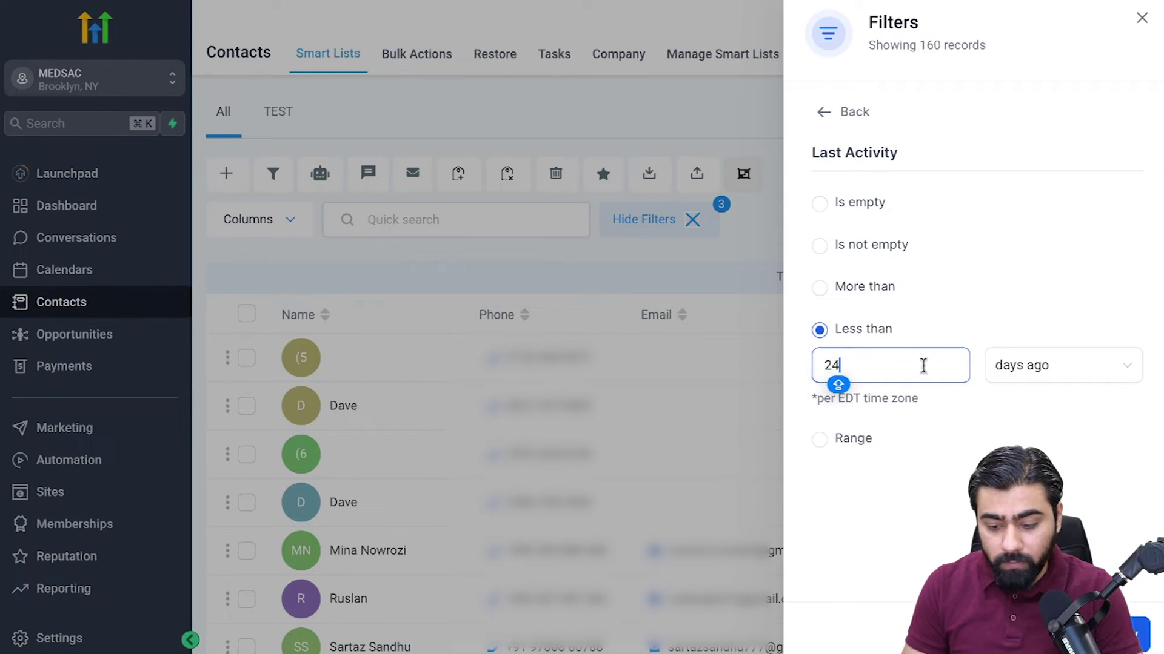
left_click(1023, 379)
left_click(1033, 436)
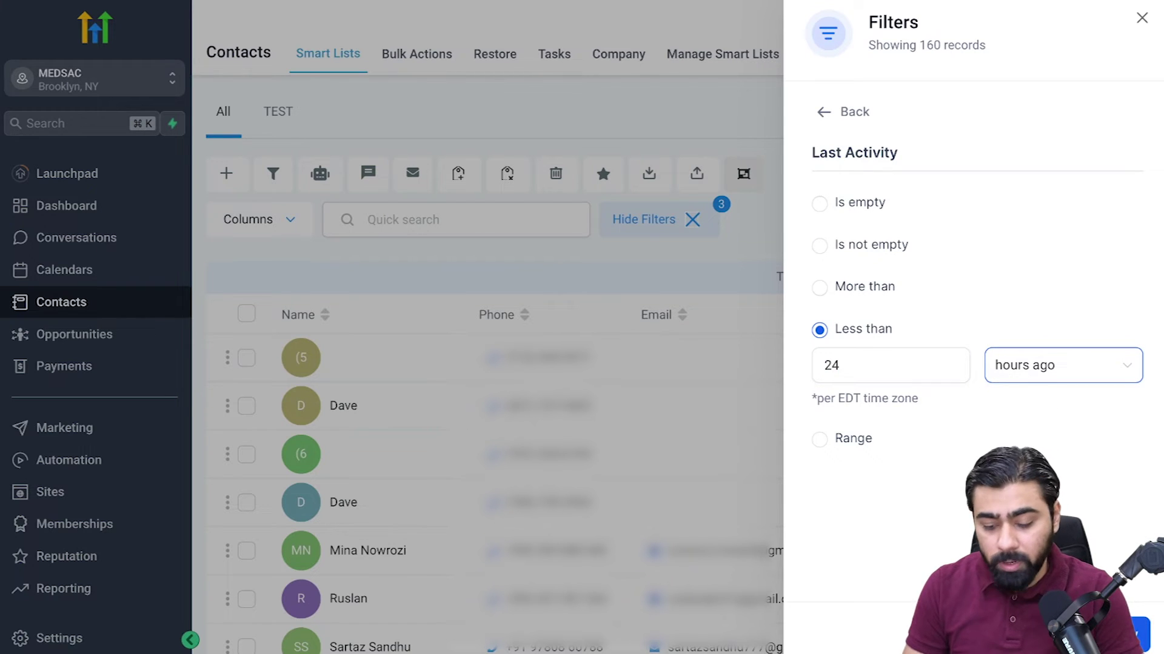
left_click(1139, 633)
Step: Scroll through the Filters panel to review both filter groups before saving
scroll(900, 303, "down", 1)
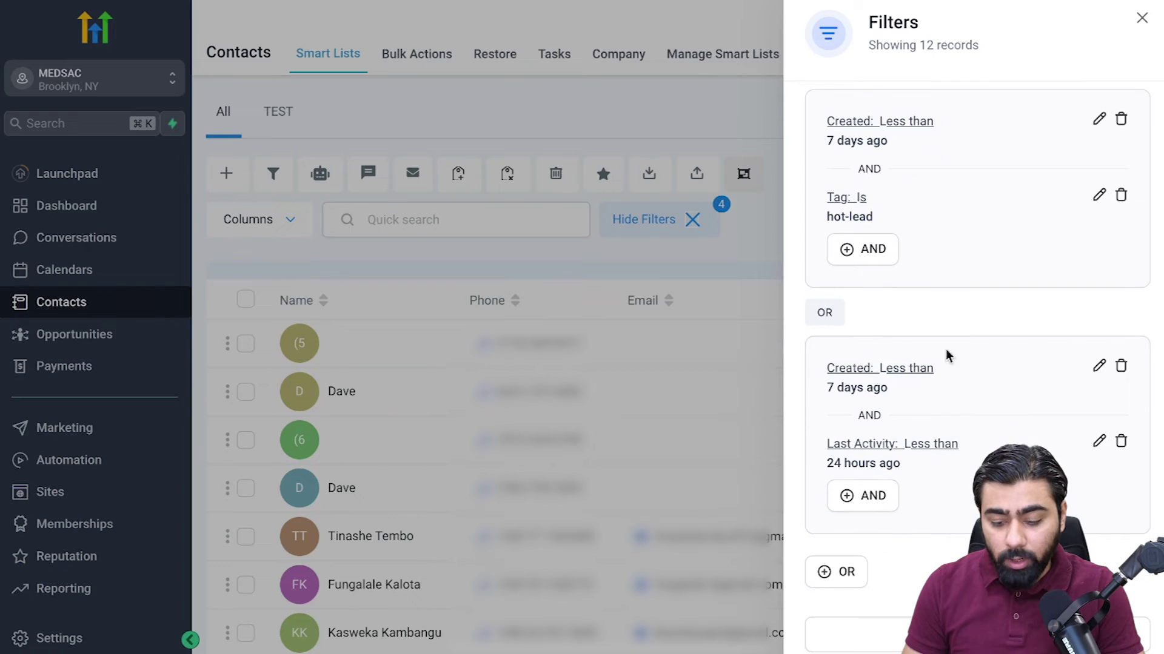
scroll(1006, 387, "up", 1)
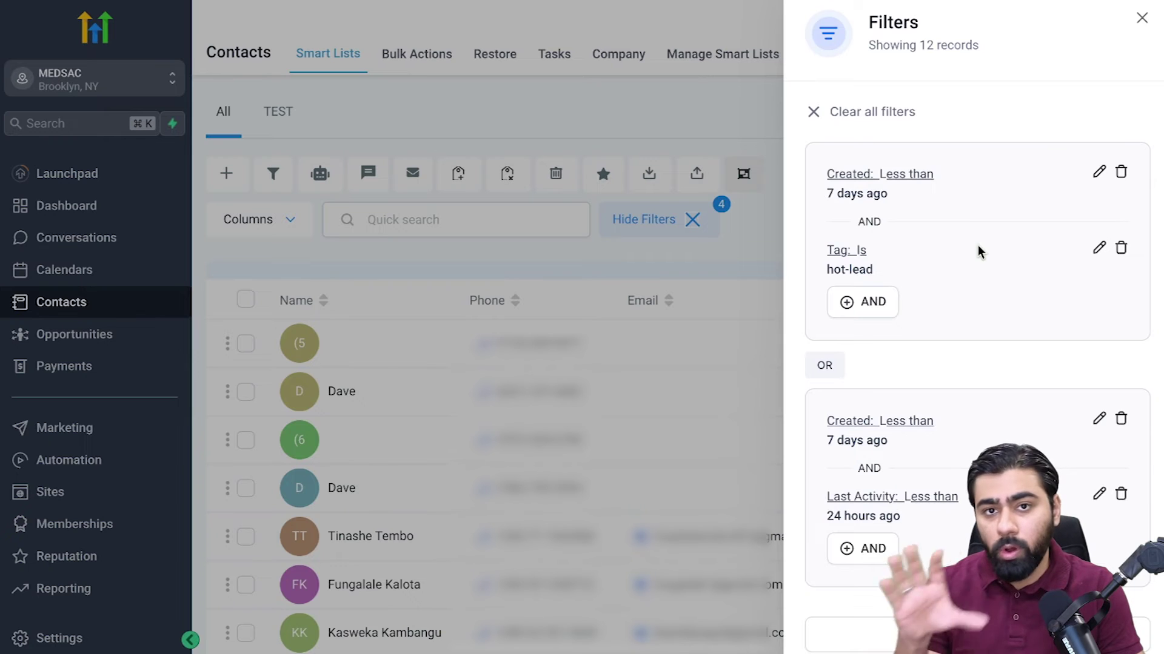
scroll(888, 485, "down", 1)
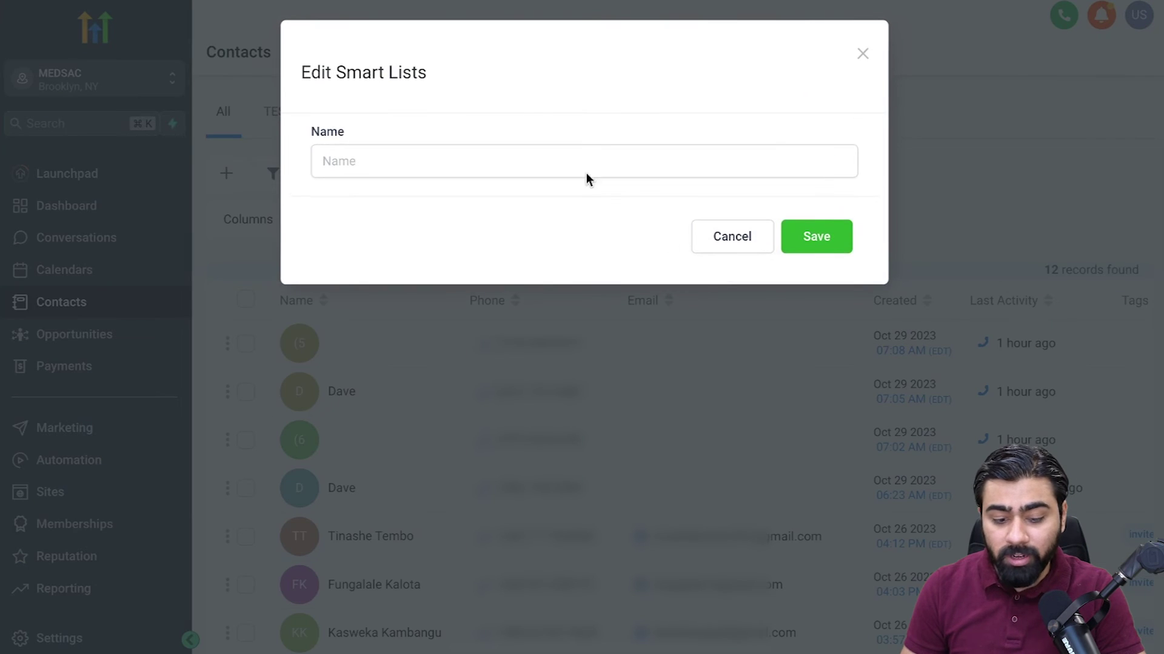
Step: Name the new smart list 'LEADS INTERESTED' and save it
left_click(584, 176)
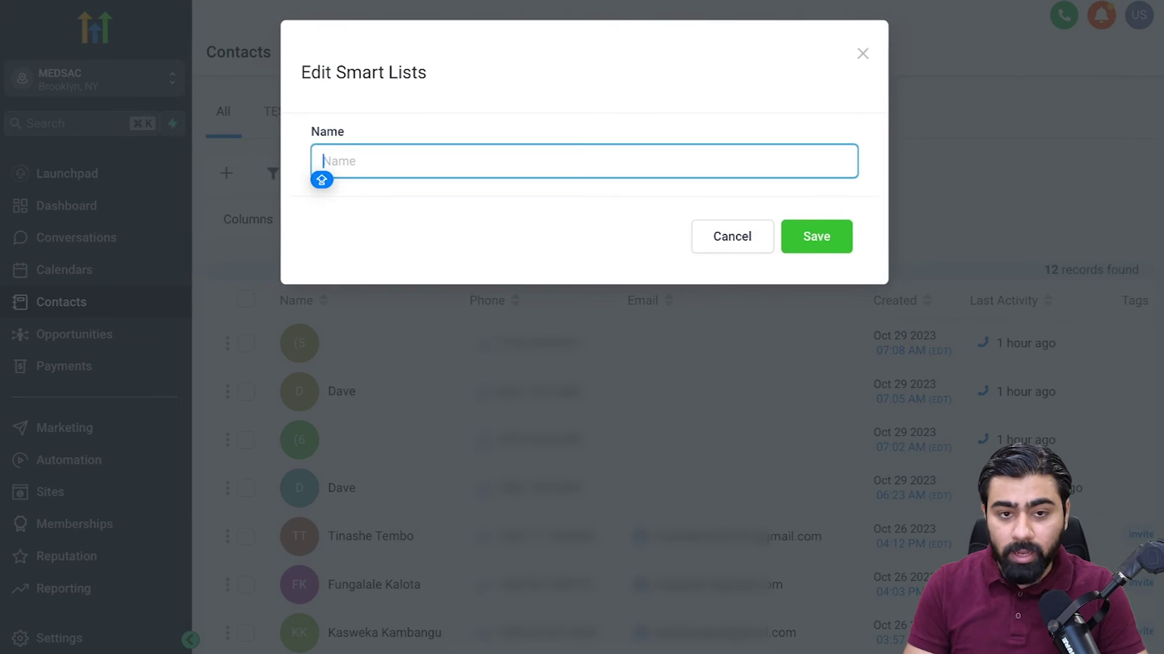
type("LEADS INTERESTED")
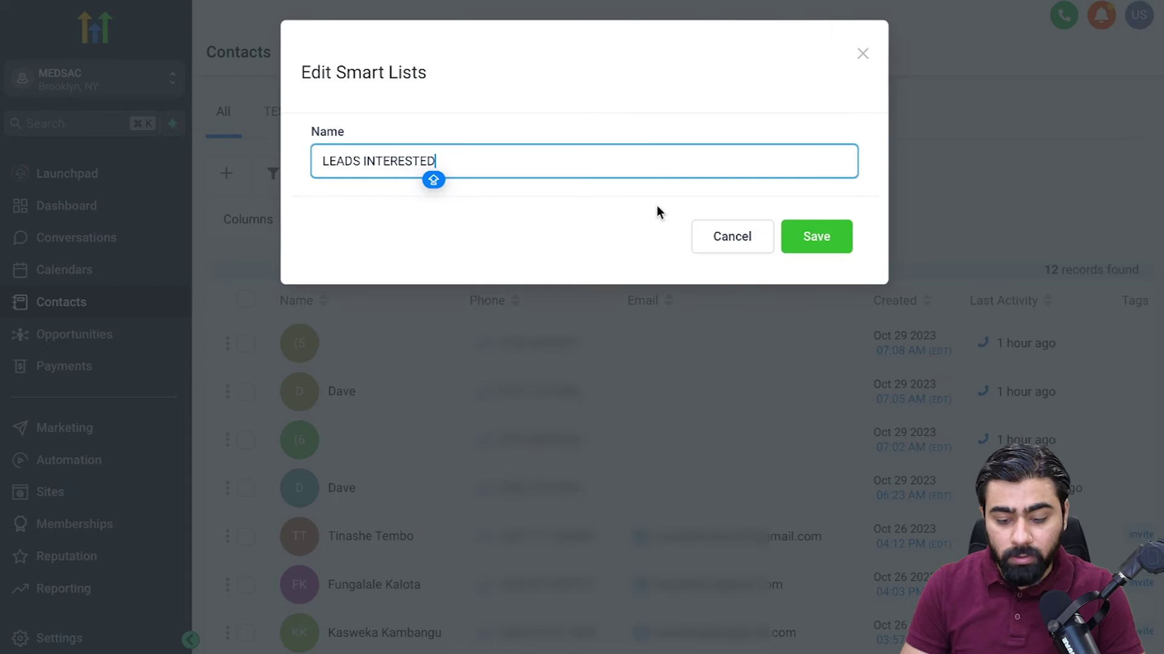
left_click(816, 237)
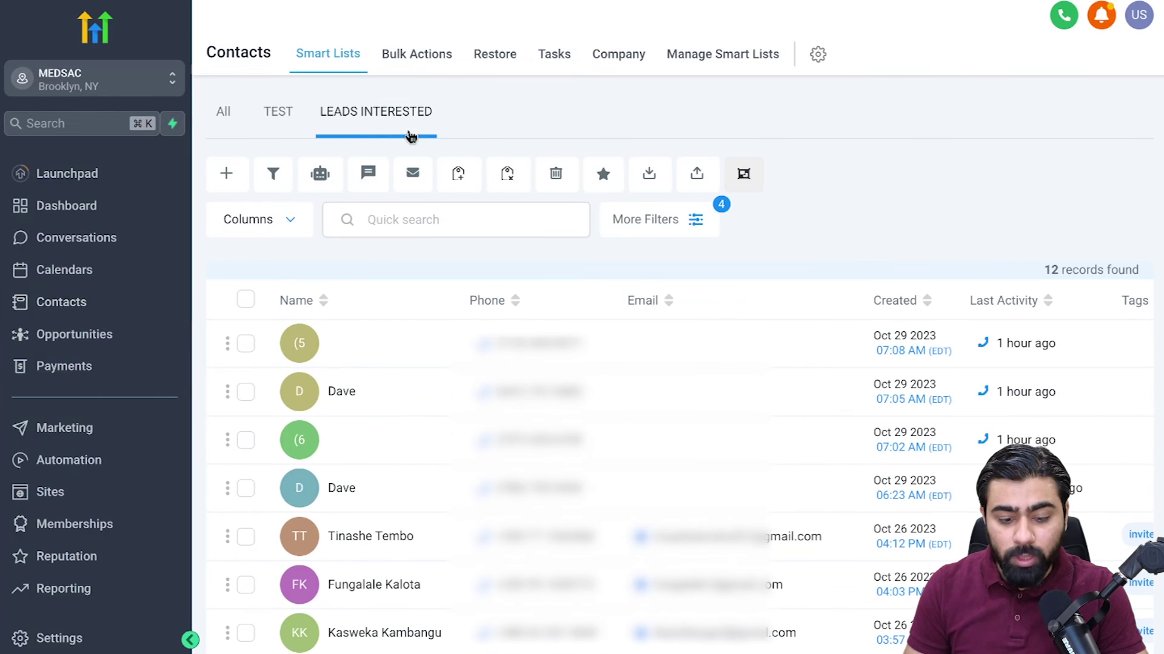
Step: Open and close the smart list's filter conditions twice to verify them
left_click(664, 226)
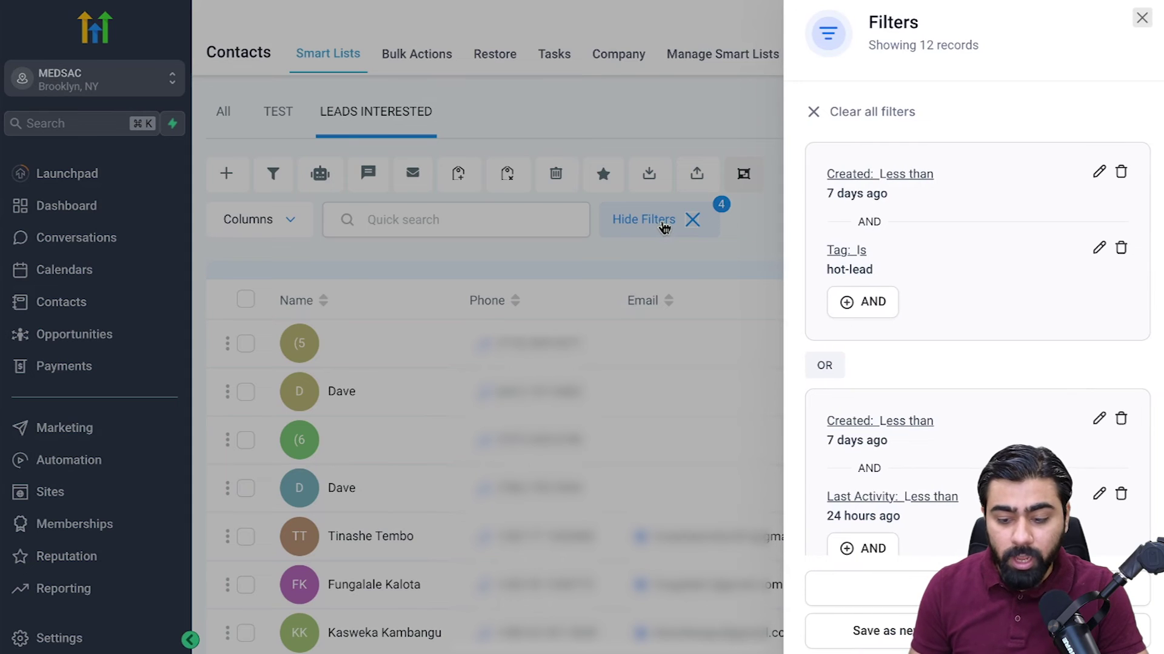
left_click(1141, 19)
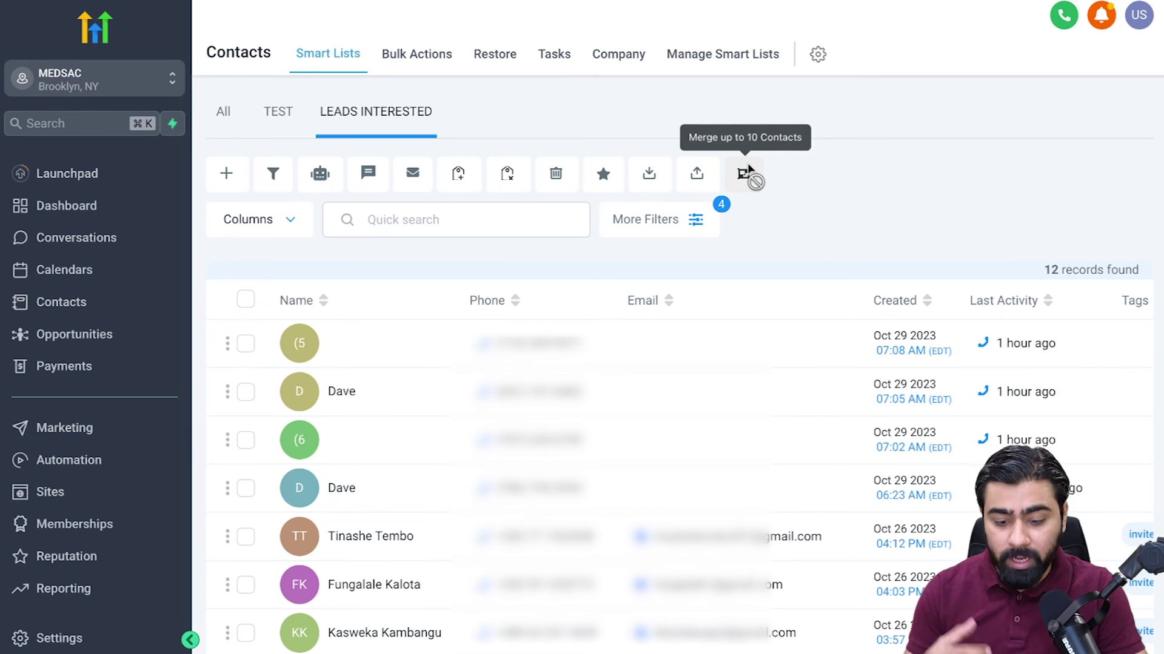
left_click(695, 218)
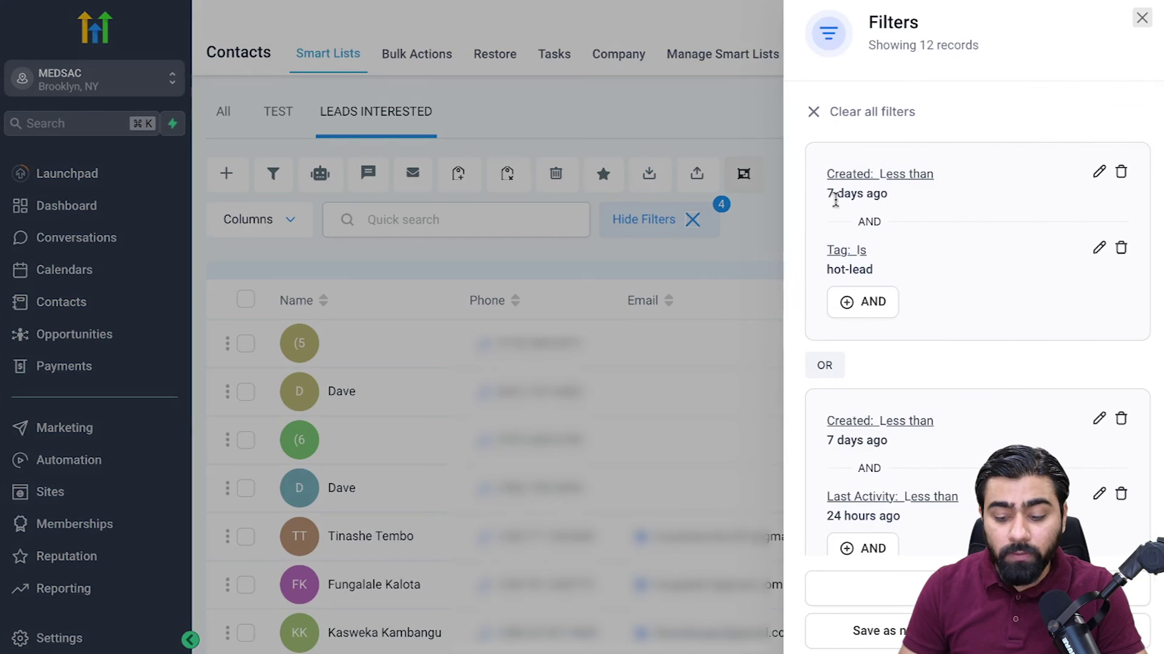
left_click(1142, 19)
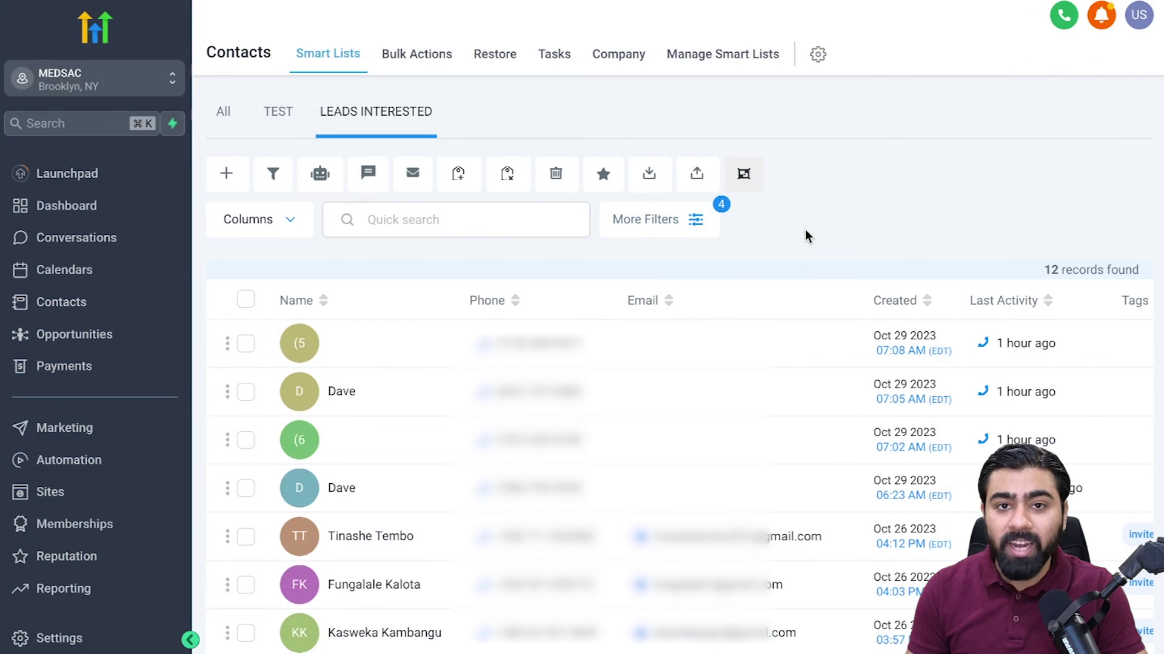